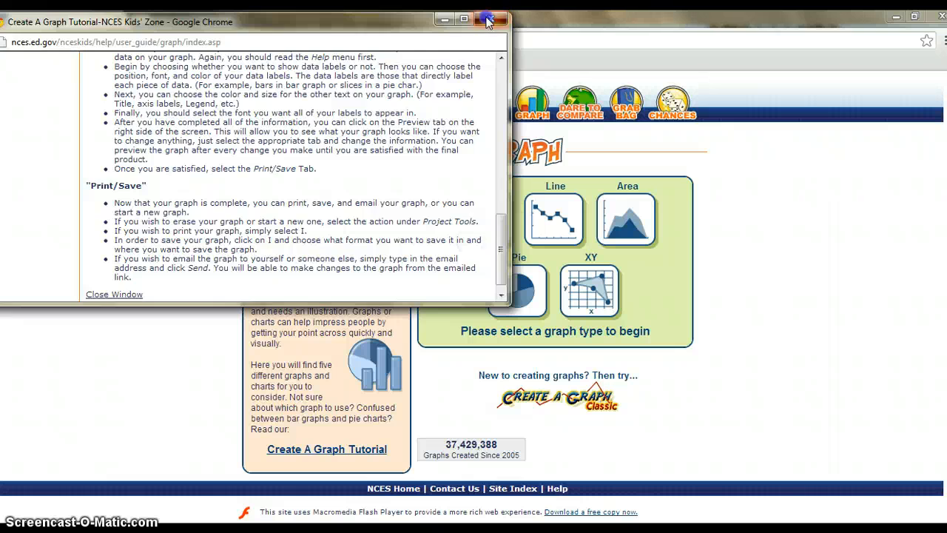
Close the graph tutorial window and start a new bar graph.
left_click(491, 19)
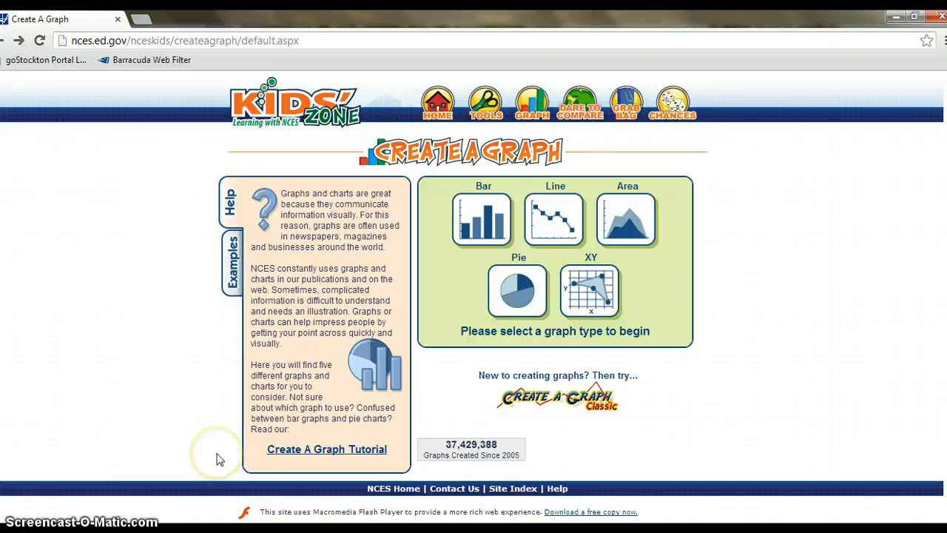
left_click(476, 231)
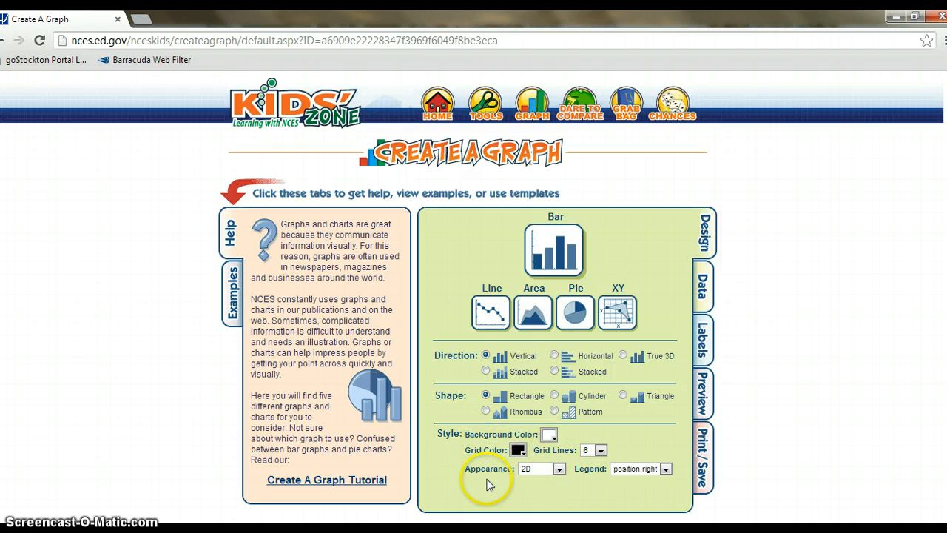
Open the graph's data settings and set the graph title to "Technology Usage By College Students".
left_click(706, 287)
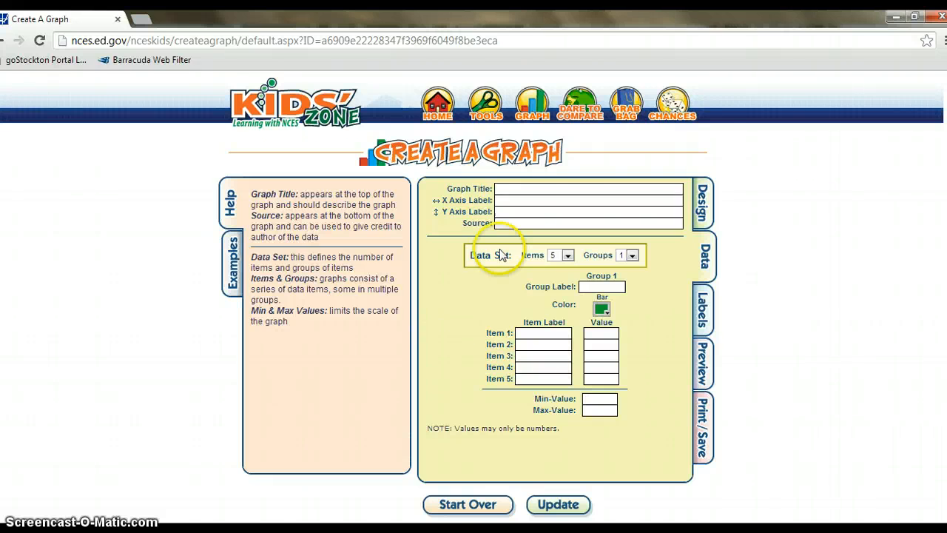
left_click(525, 194)
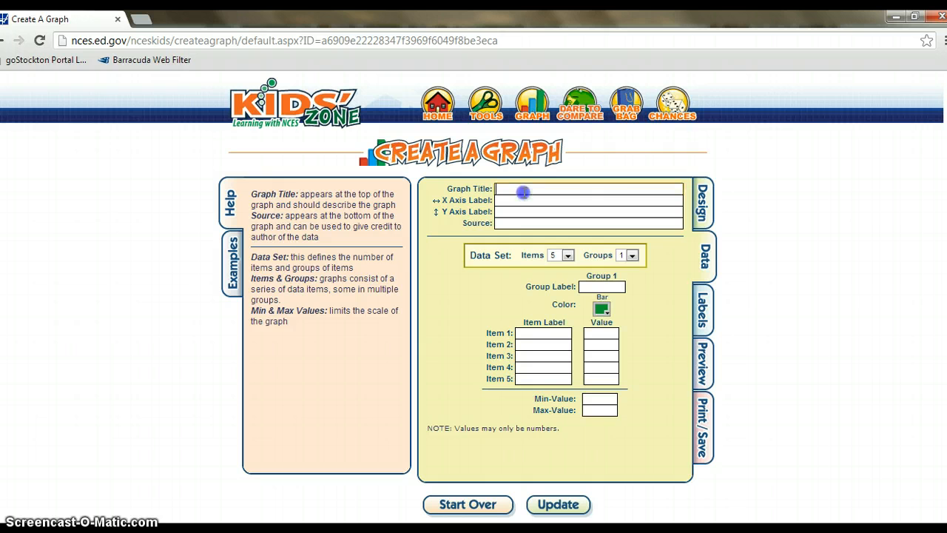
left_click(624, 225)
type("t")
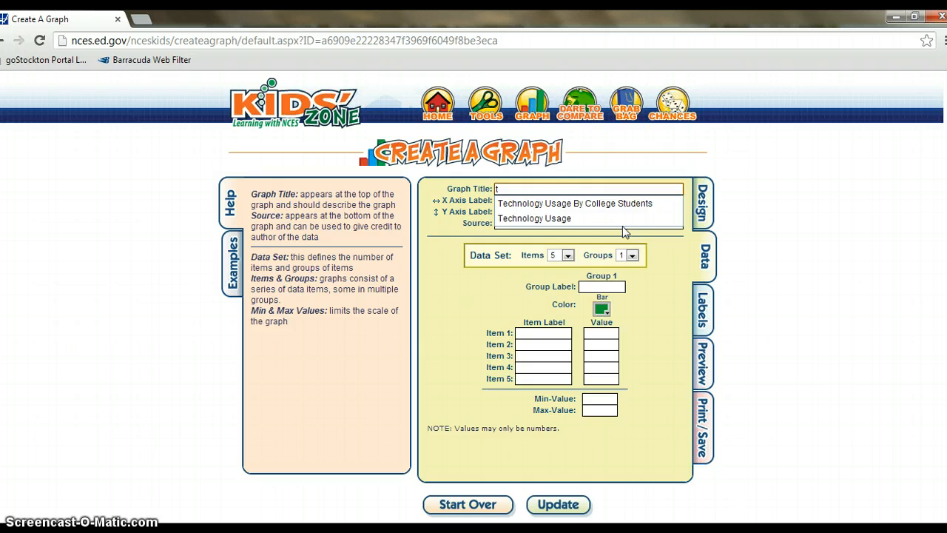
left_click(577, 203)
Label the X axis "Type of Technology" and the Y axis "Average Minutes a Day".
left_click(544, 208)
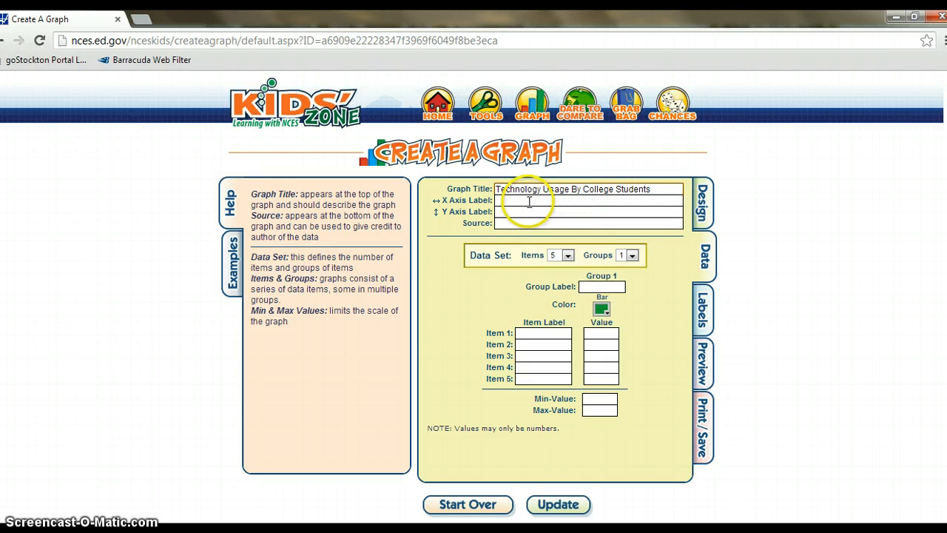
left_click(529, 199)
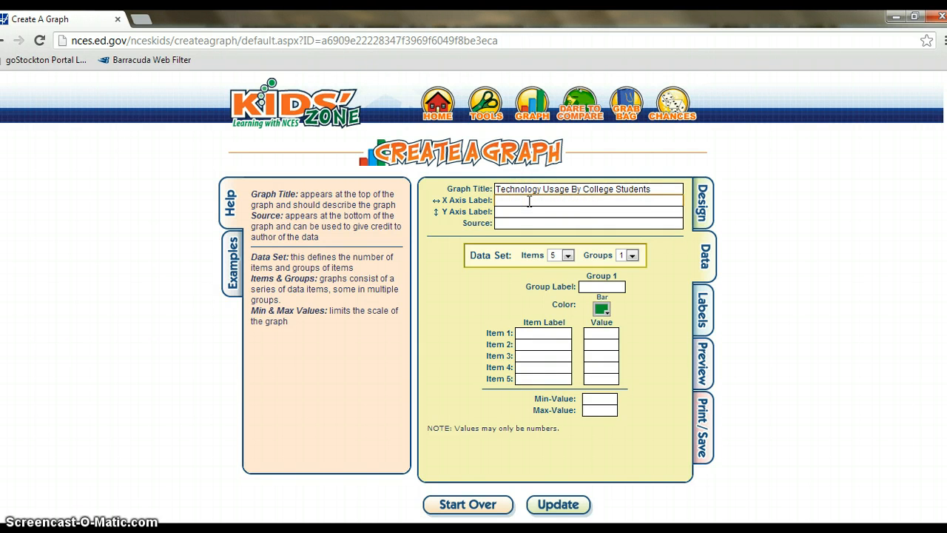
type("Ty")
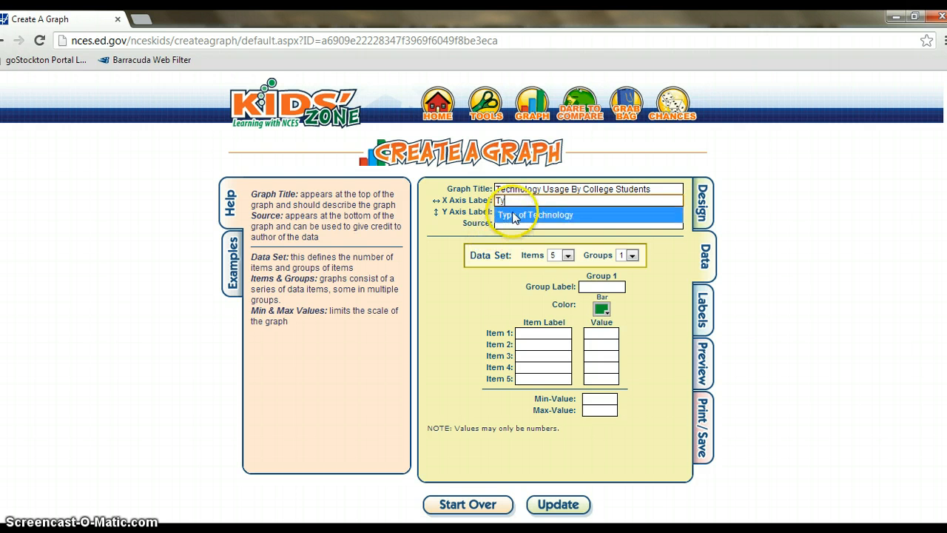
left_click(511, 214)
left_click(504, 212)
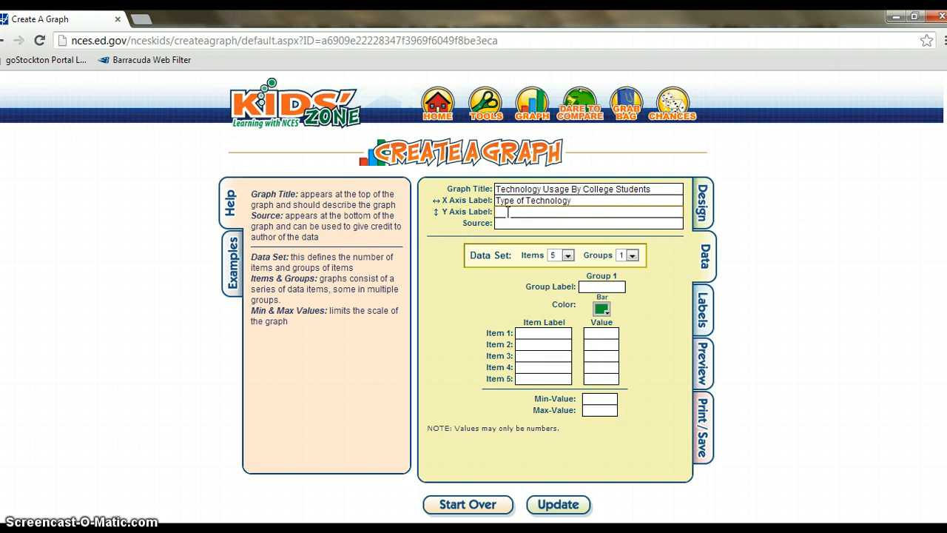
type("Av")
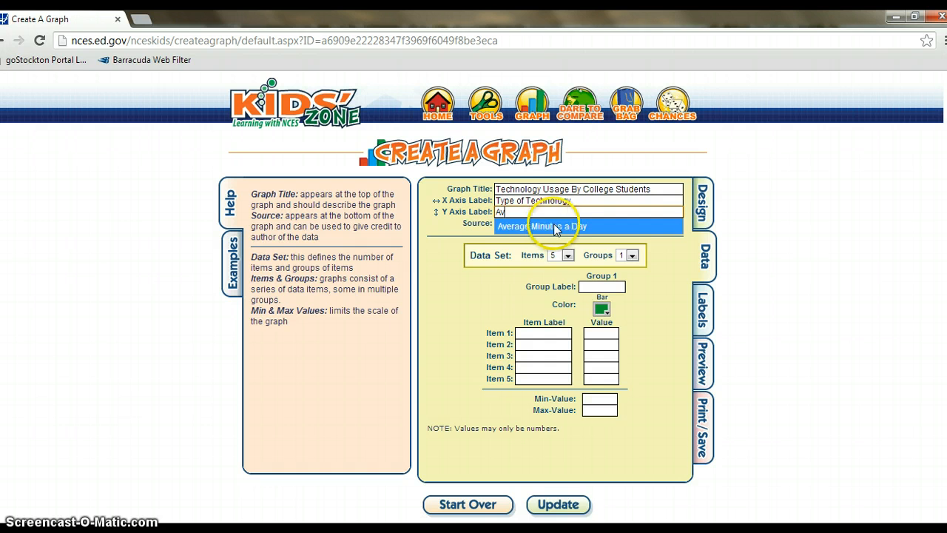
left_click(552, 225)
Set the graph's source to blog.rejunco.com.
left_click(538, 223)
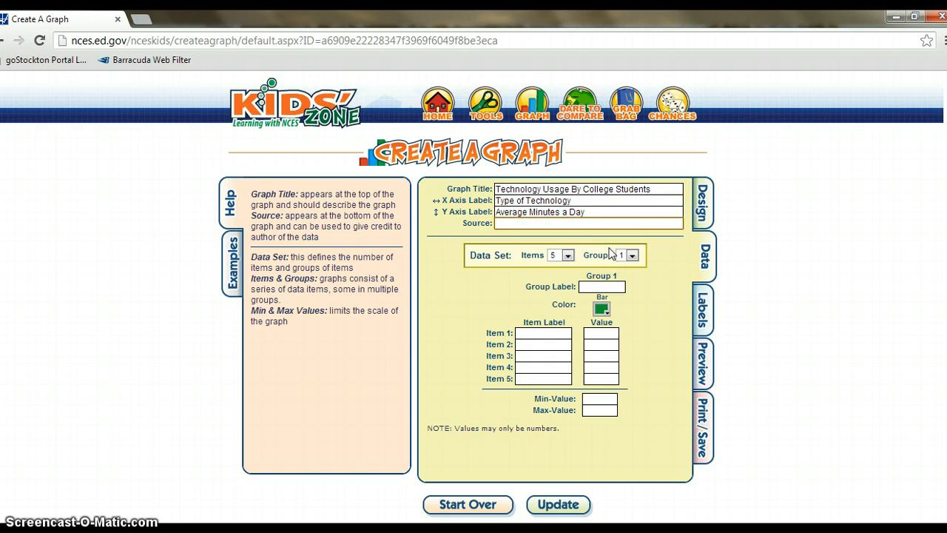
type("blo")
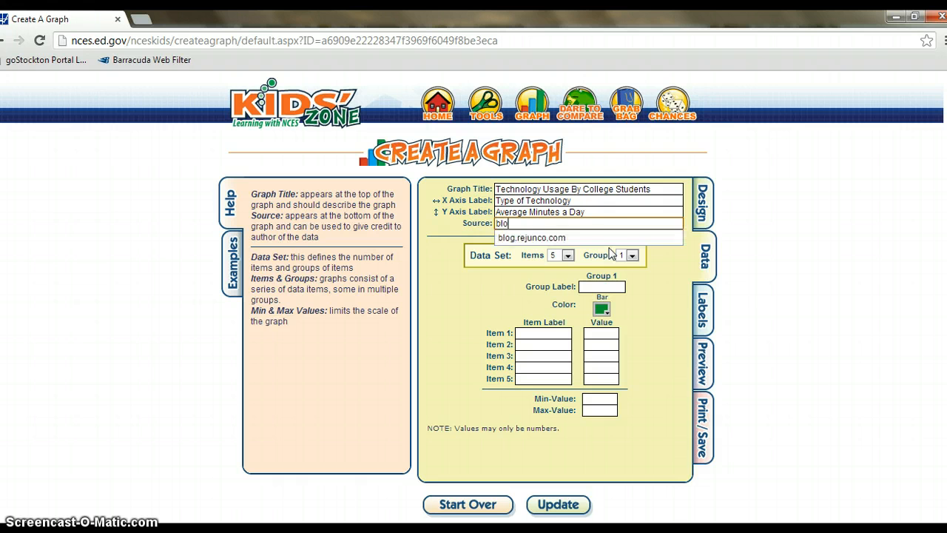
left_click(559, 238)
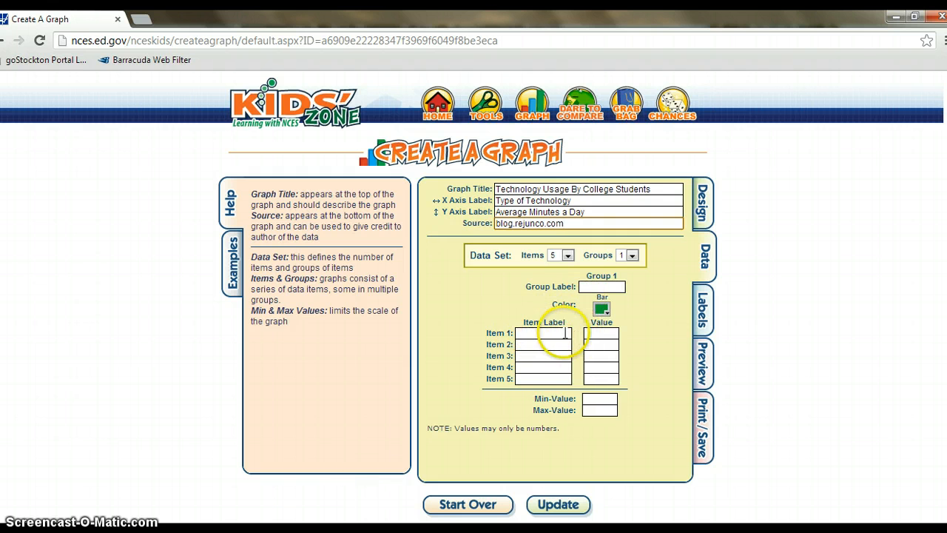
Set the data set to 6 items and 6 groups.
left_click(568, 255)
left_click(557, 318)
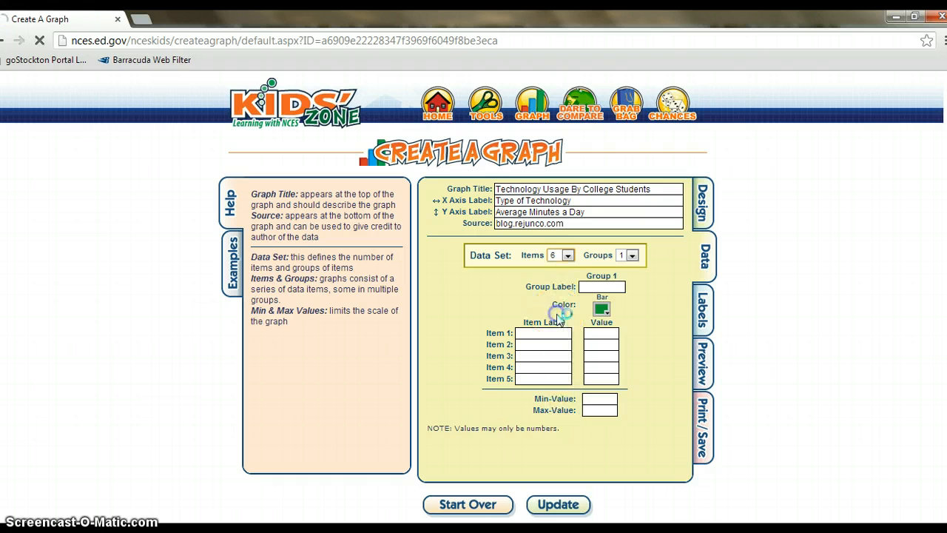
left_click(633, 256)
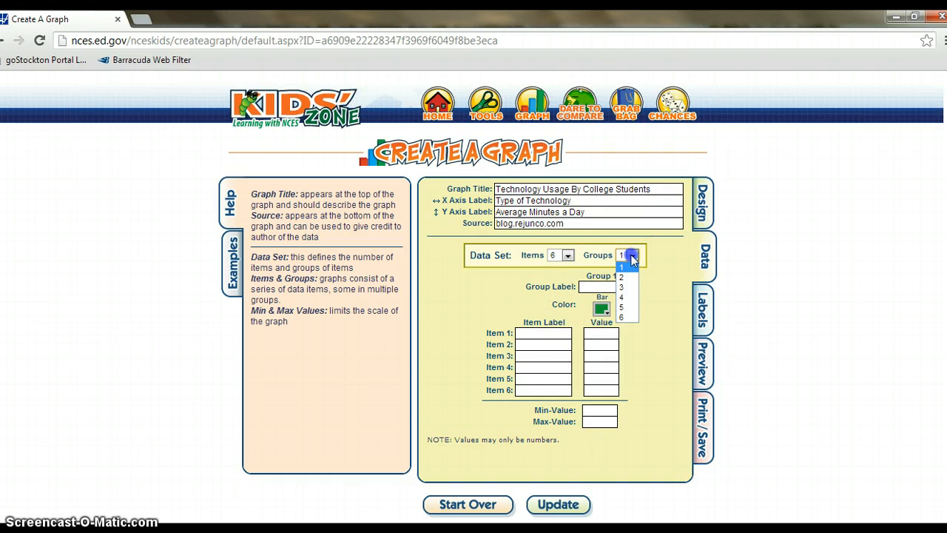
left_click(624, 316)
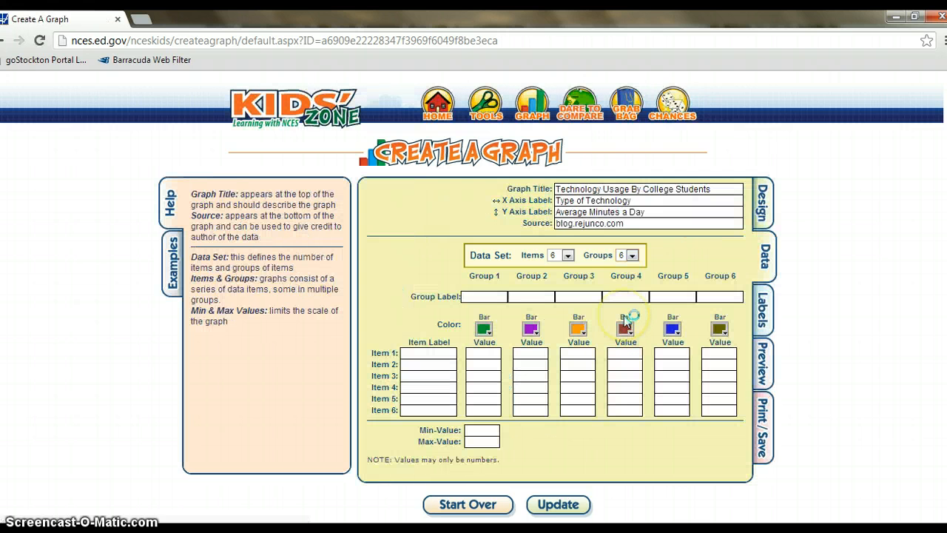
Label item 1 "Cell Texting" and enter 184.45 as its Group 1 value.
left_click(422, 355)
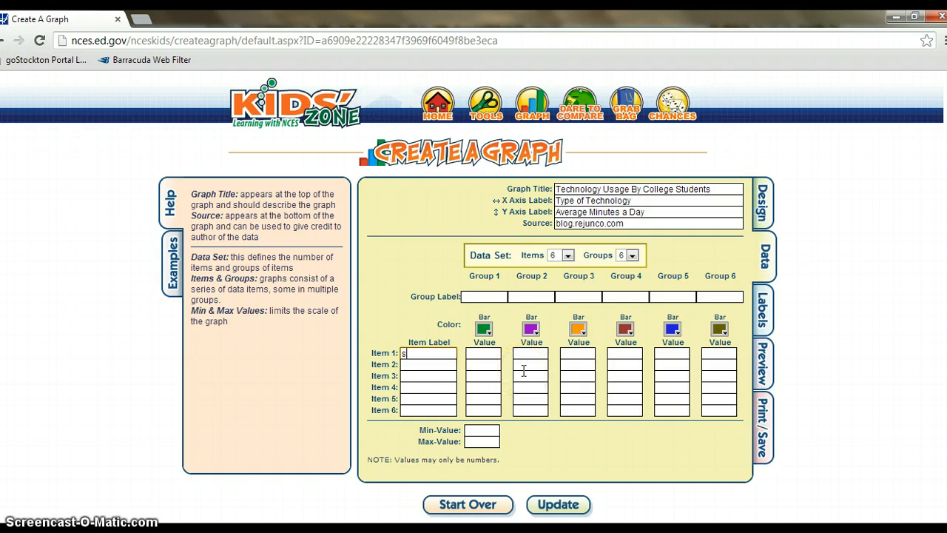
type("C")
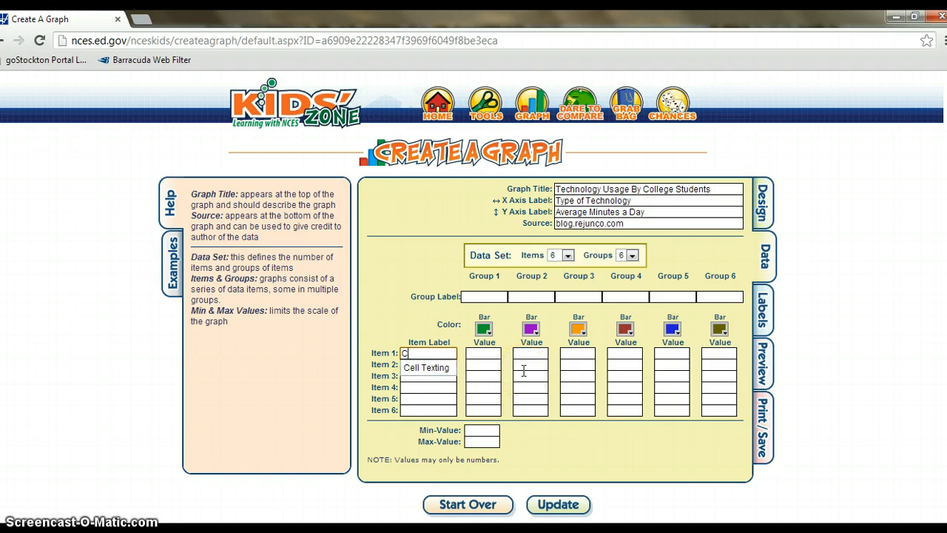
left_click(413, 369)
left_click(482, 354)
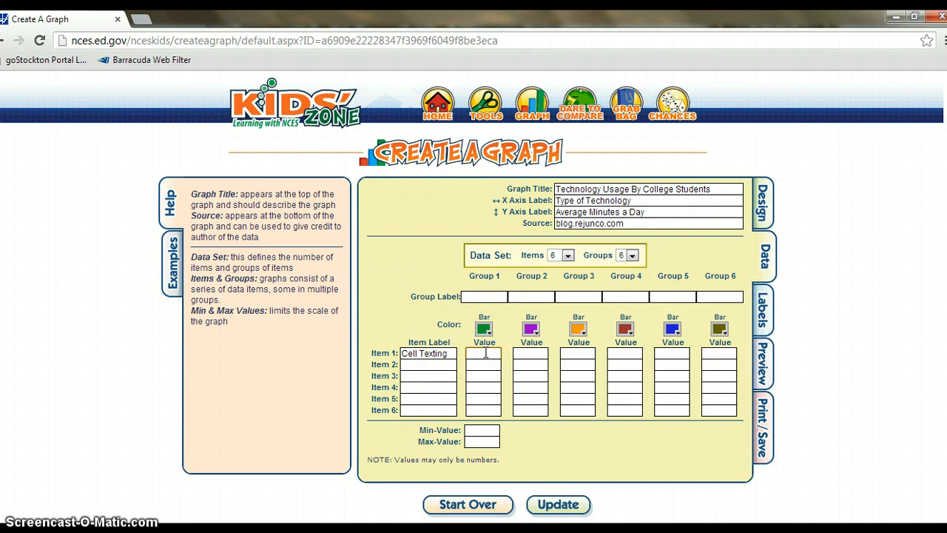
type("18")
left_click(482, 367)
Label item 2 "Search" and enter 131.35 as its Group 2 value.
left_click(432, 367)
type("s")
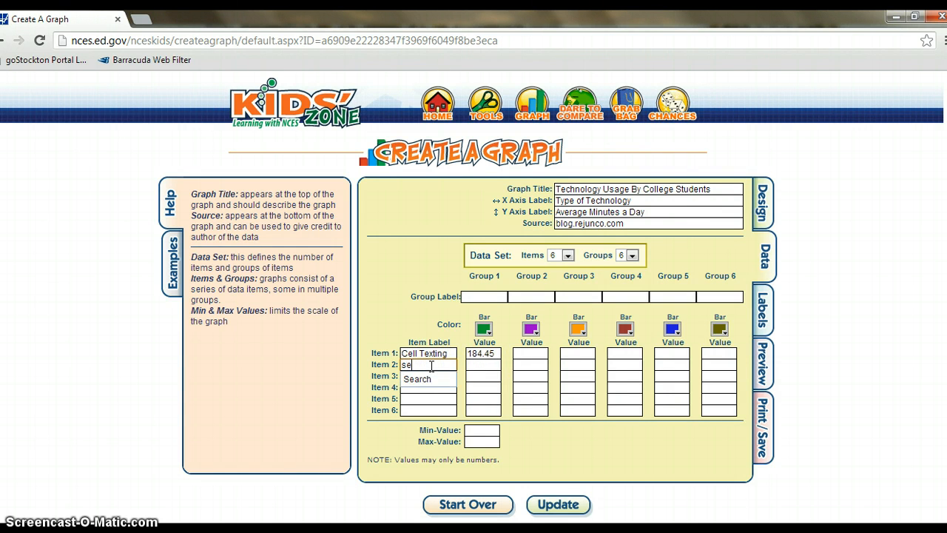
type("e")
left_click(417, 379)
left_click(533, 364)
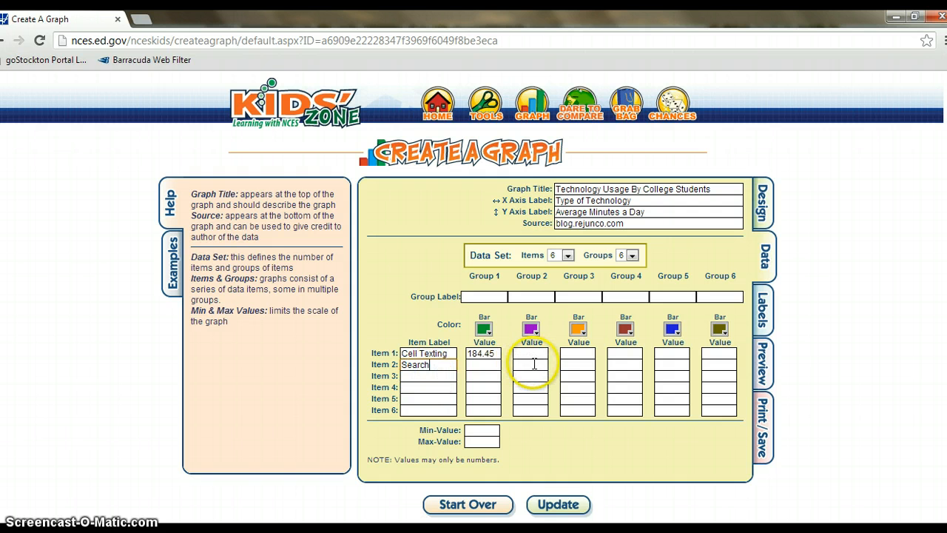
left_click(533, 364)
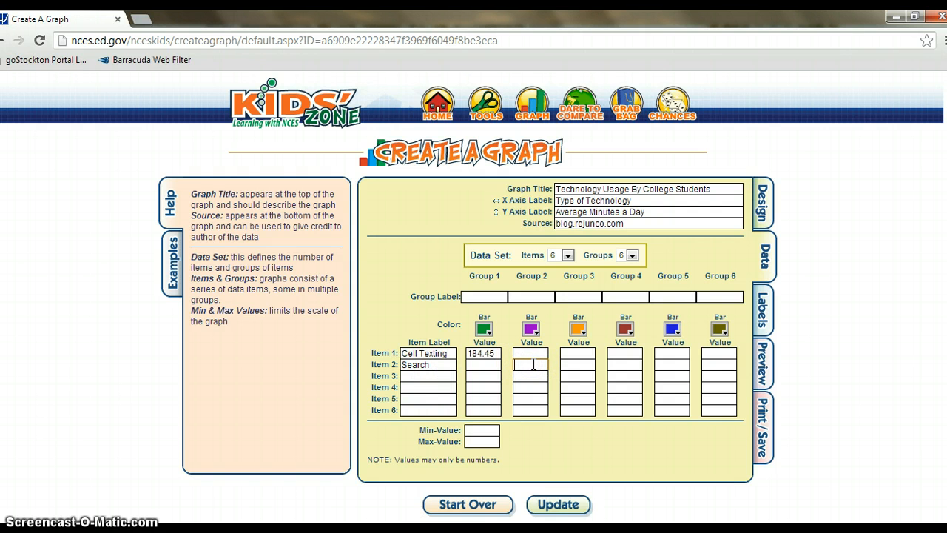
type("131")
left_click(538, 384)
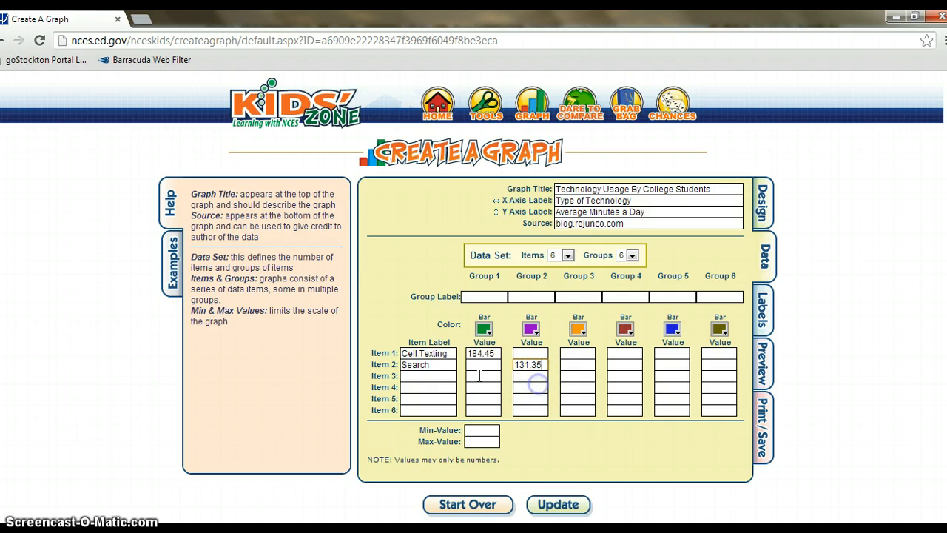
Label item 3 "Facebook" and enter 101.93 as its Group 3 value.
left_click(441, 376)
type("face")
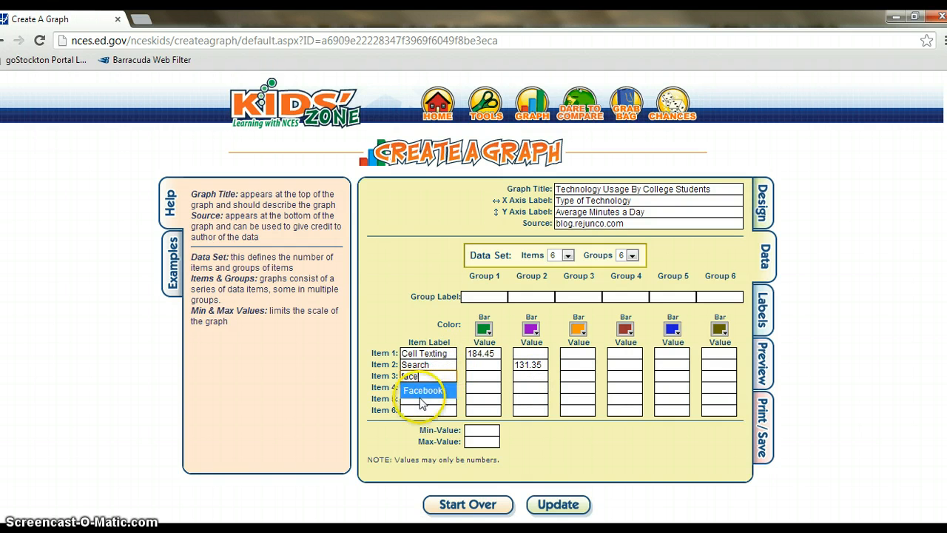
left_click(421, 397)
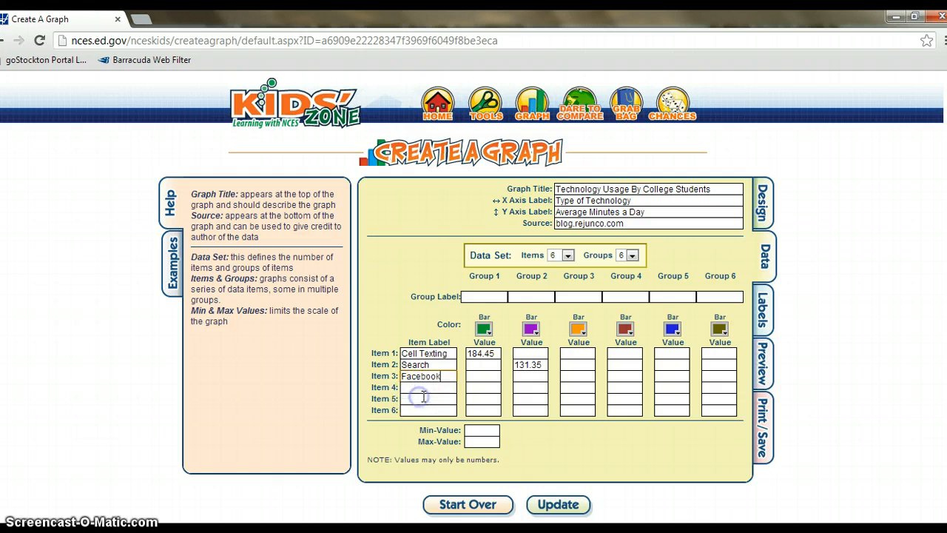
left_click(570, 376)
type("1")
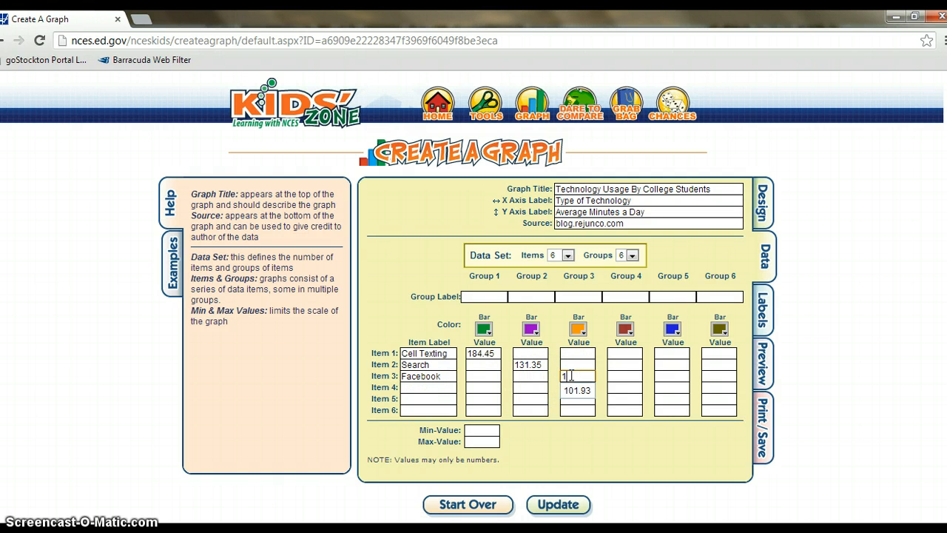
type("01")
left_click(577, 390)
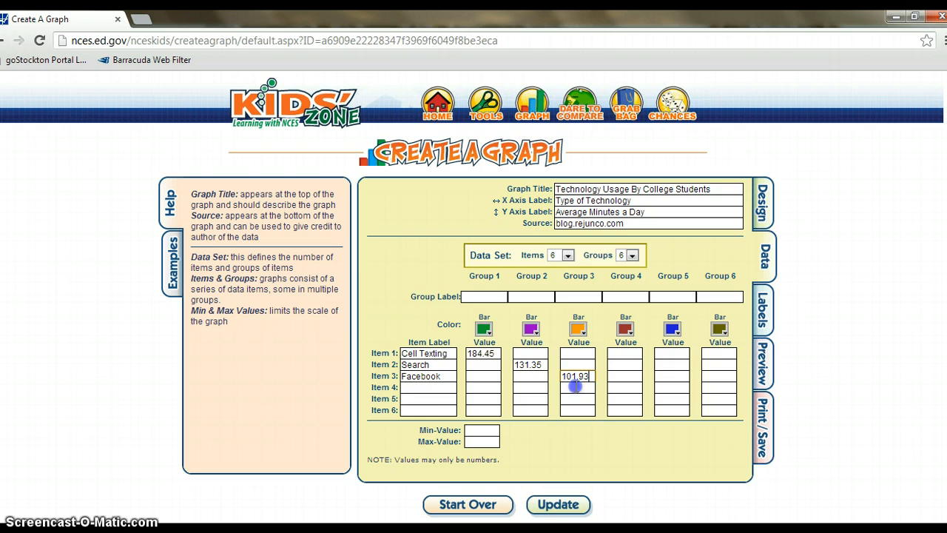
Label item 4 "Email" and enter 58.68 as its Group 4 value.
left_click(415, 390)
left_click(413, 390)
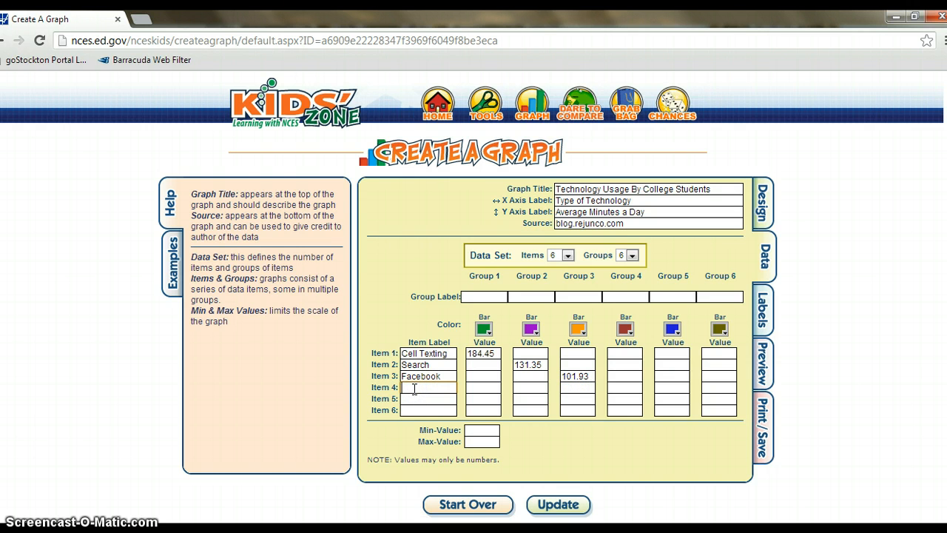
type("E")
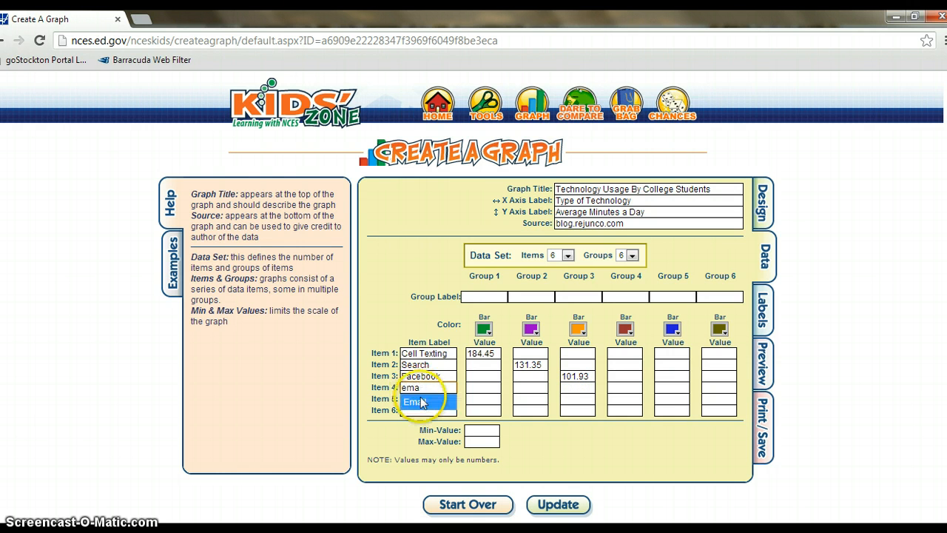
left_click(420, 398)
left_click(620, 387)
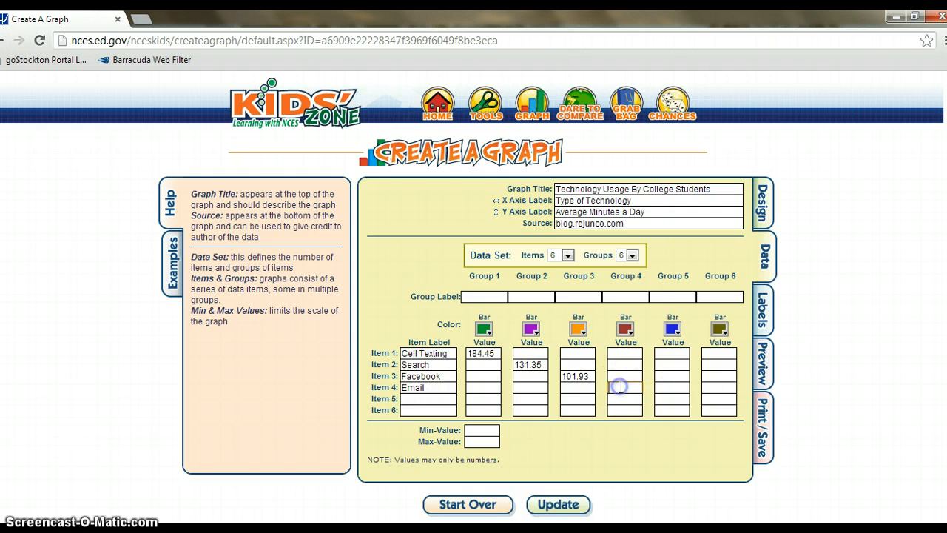
type("58")
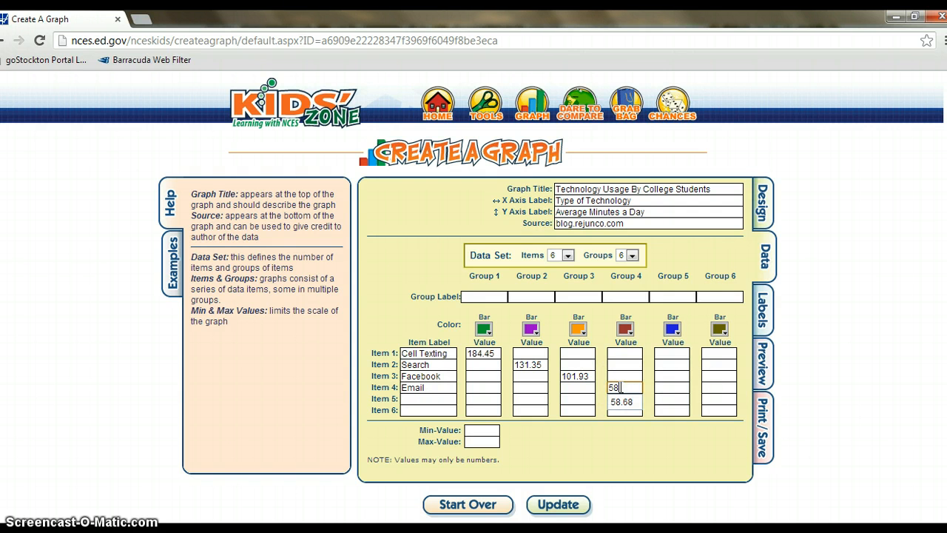
type(".")
left_click(621, 401)
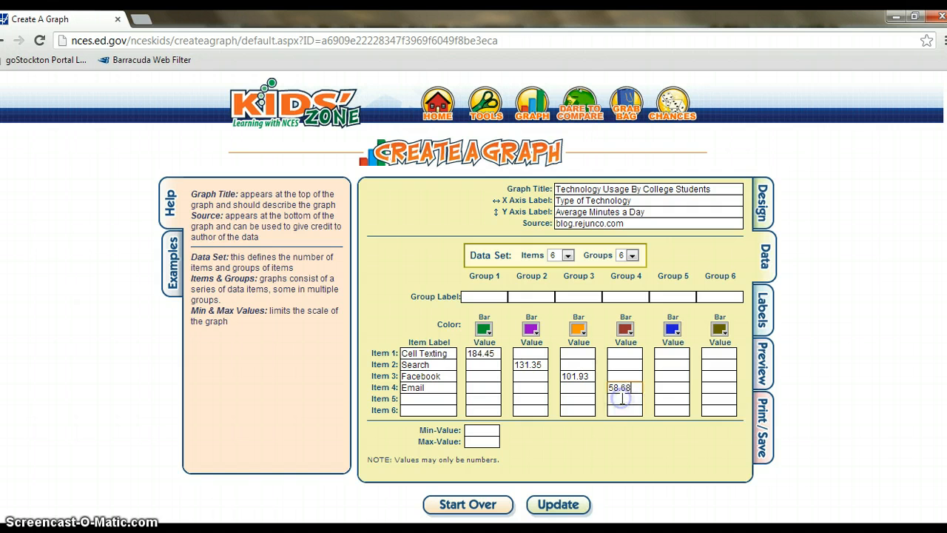
Label item 5 "Cell Talking" and enter 54.18 as its Group 5 value.
left_click(427, 398)
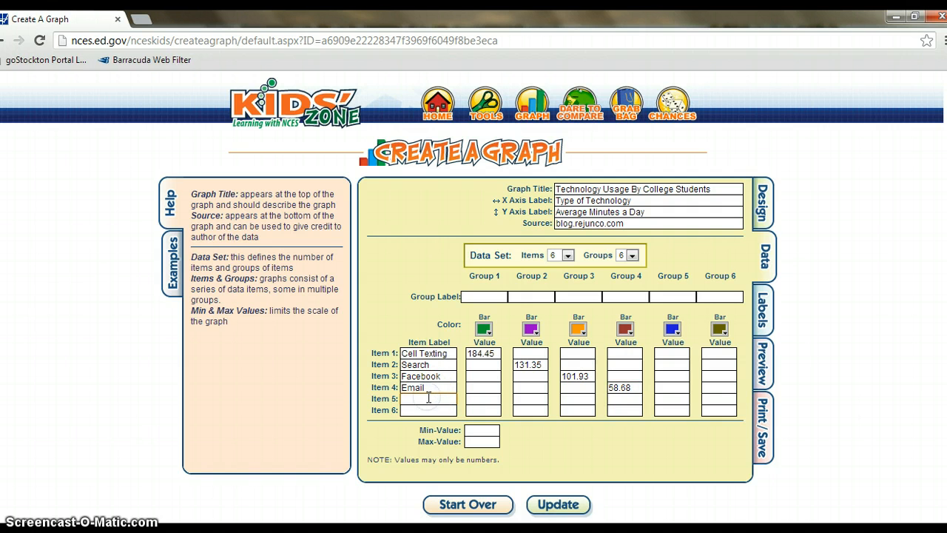
type("cel")
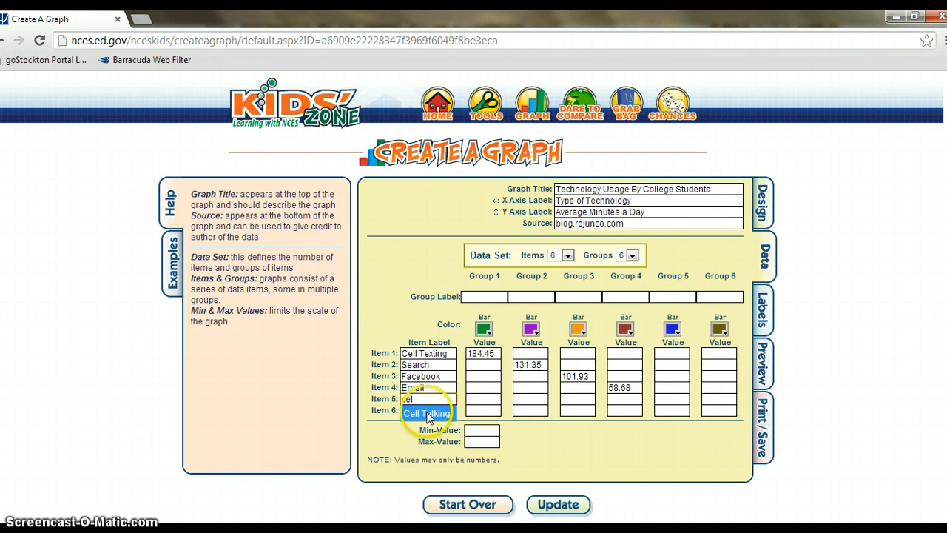
left_click(426, 413)
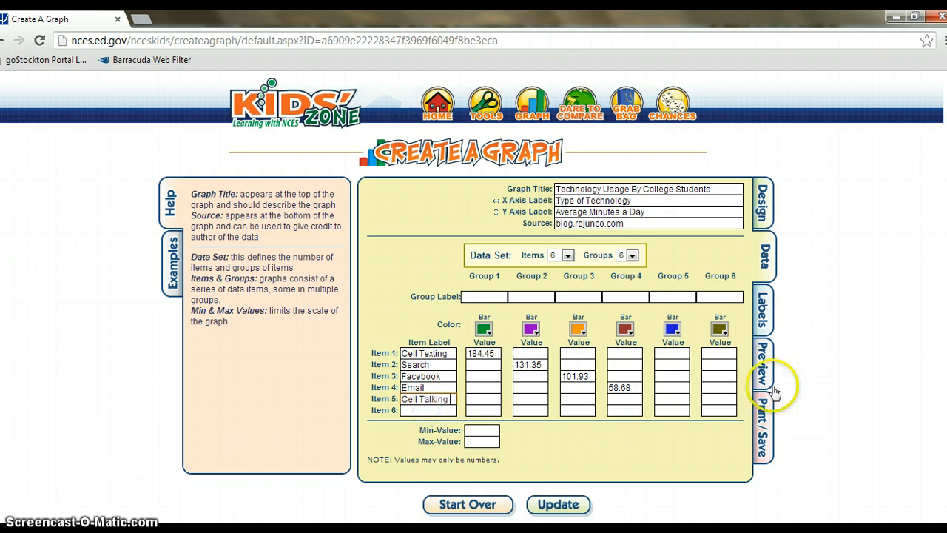
left_click(677, 397)
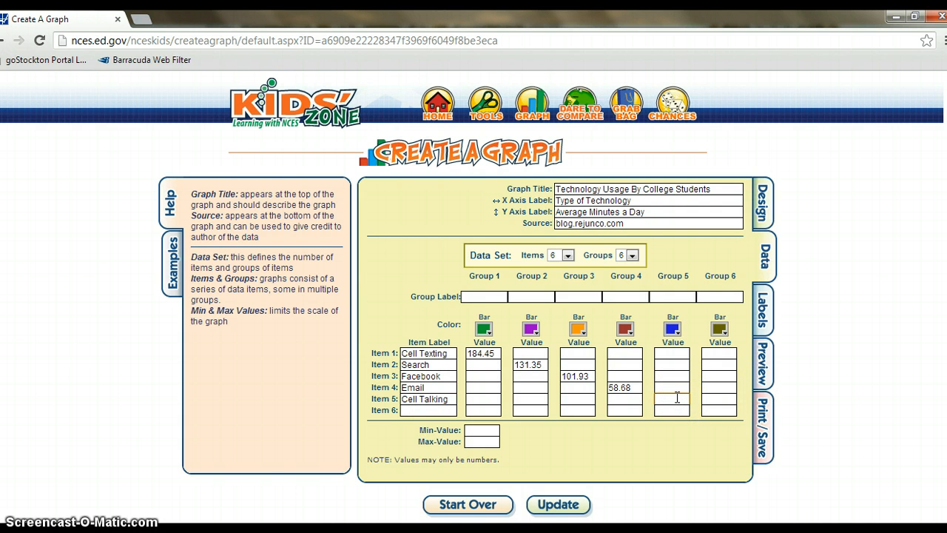
type("54")
left_click(672, 411)
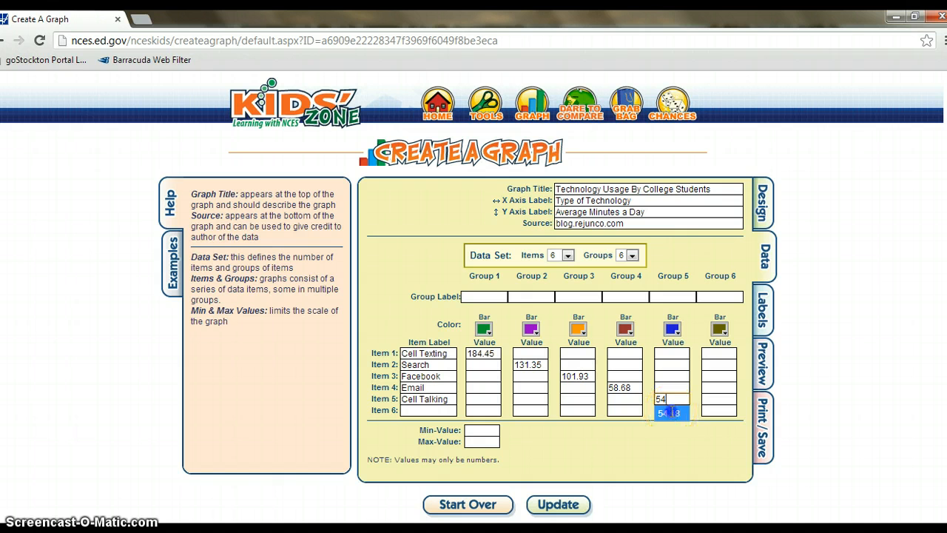
Label item 6 "IM" and enter 19.54 as its Group 6 value.
left_click(428, 409)
type("IM")
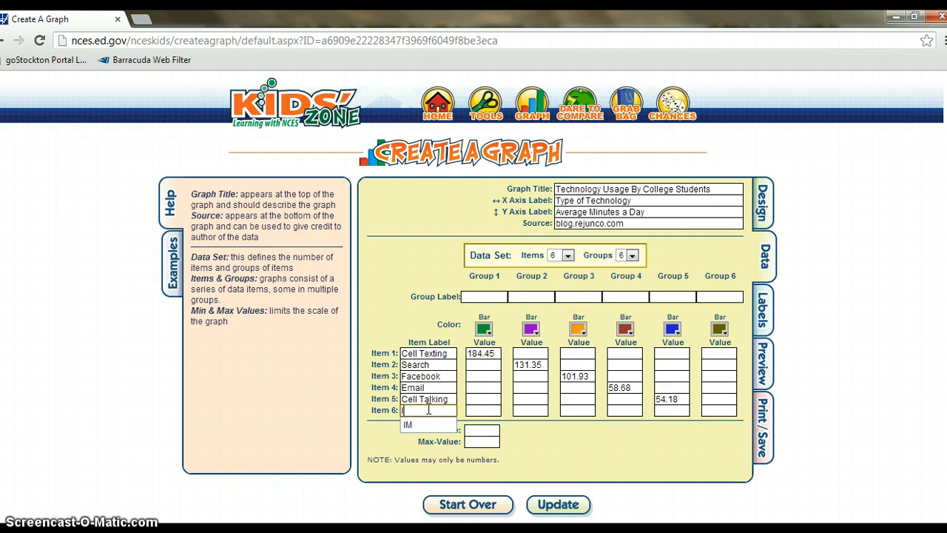
left_click(418, 422)
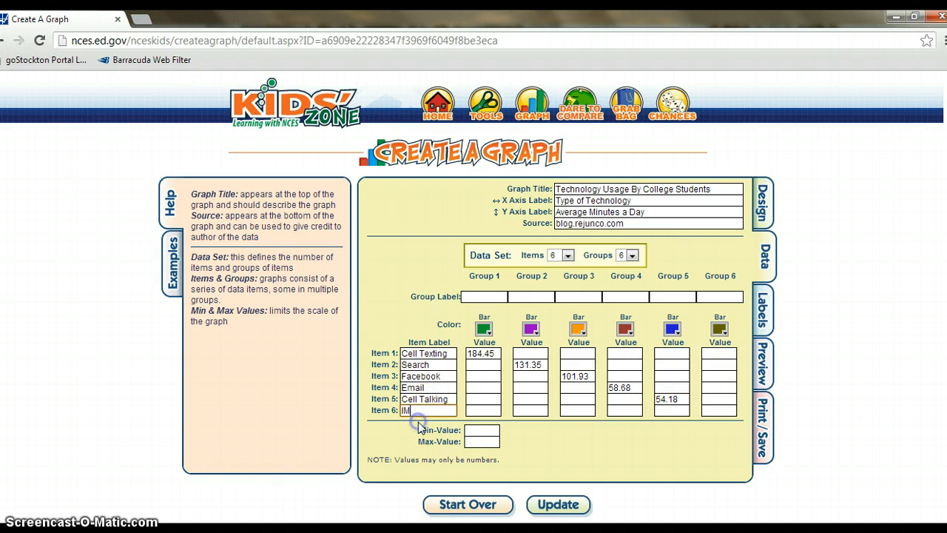
left_click(728, 409)
type("1")
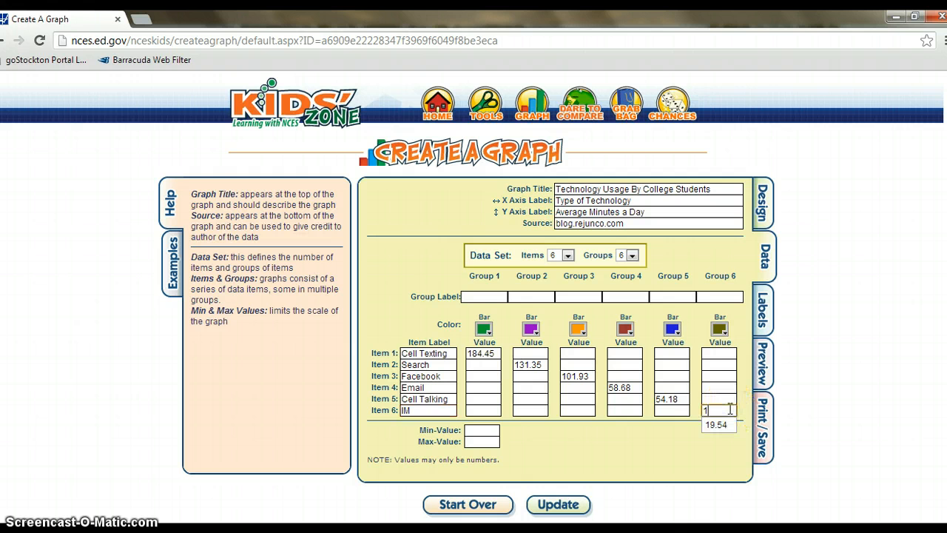
type("9")
left_click(722, 423)
Look at the color choices for the Group 1 bar and close them without picking a color.
left_click(507, 317)
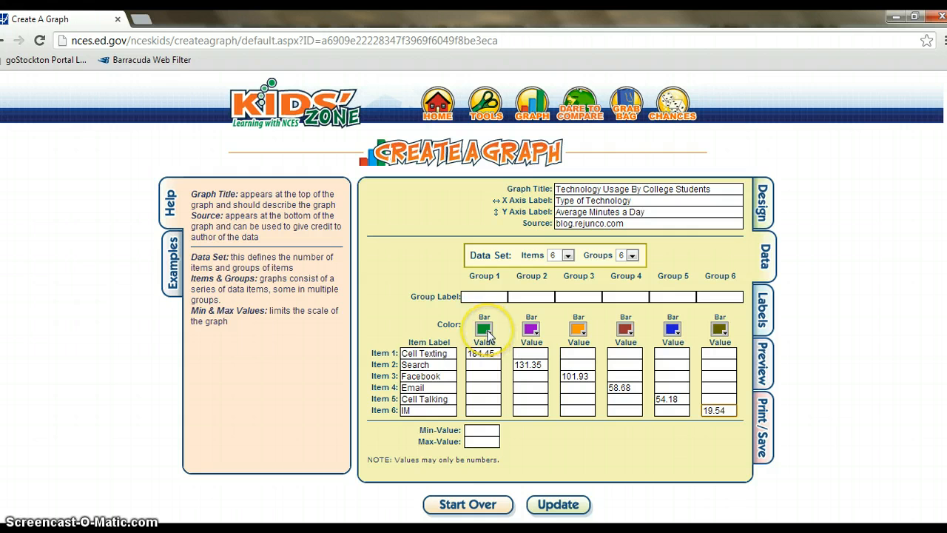
left_click(485, 330)
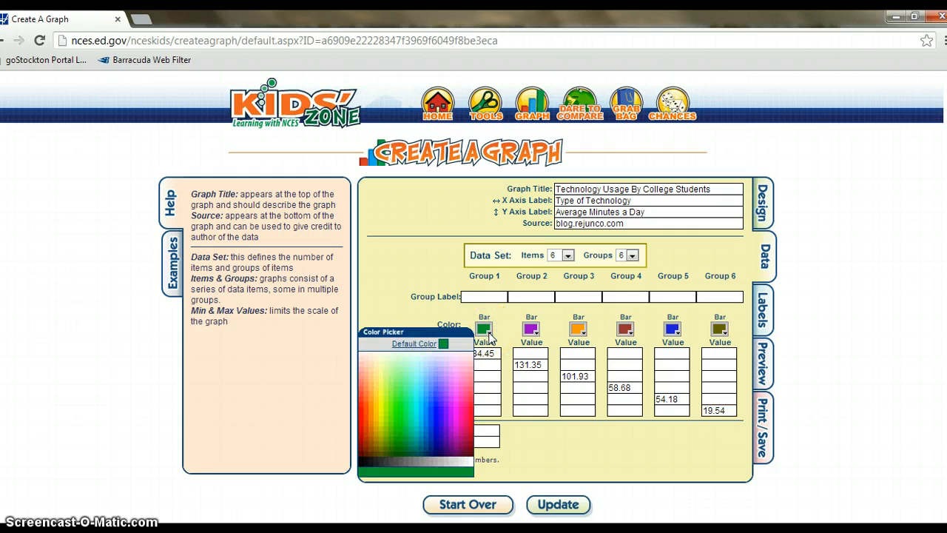
left_click(583, 379)
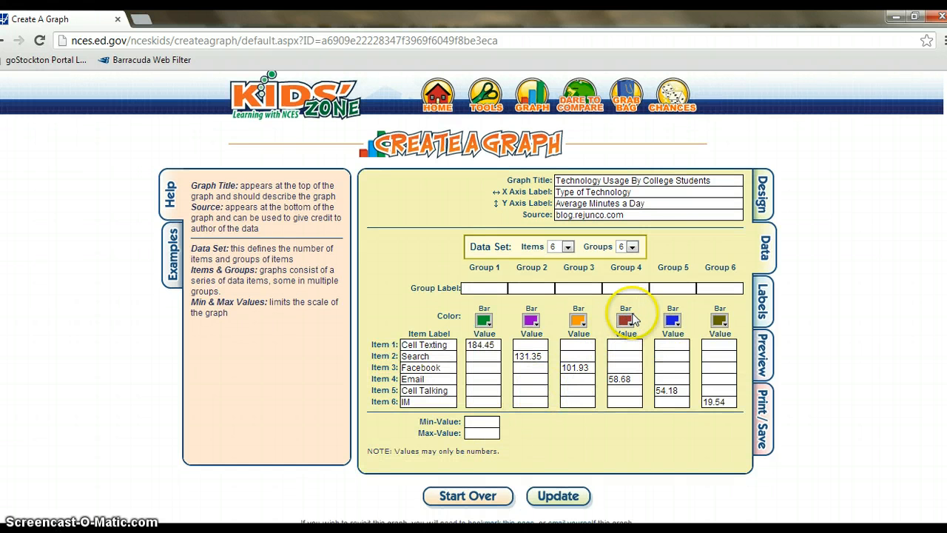
Set the graph's text font to the plain serif style, directly below the default font.
left_click(764, 296)
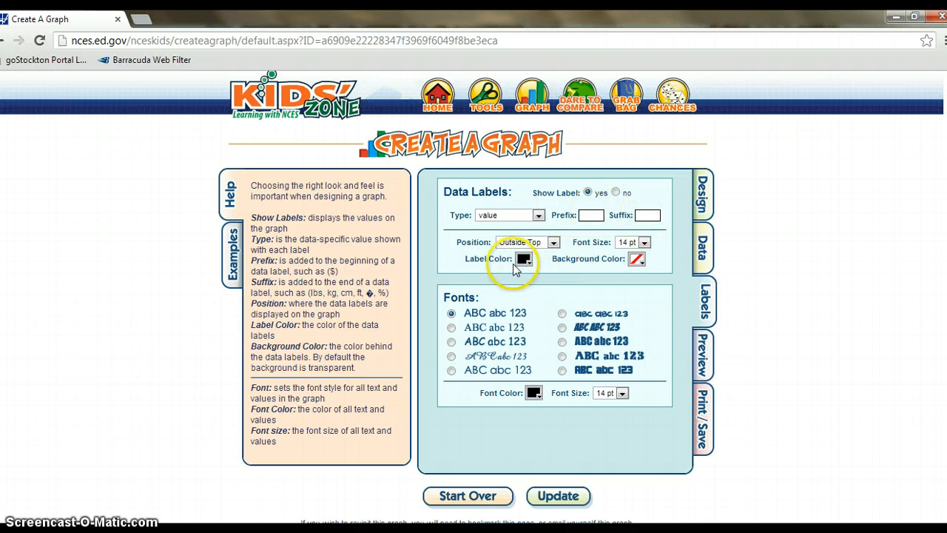
left_click(451, 328)
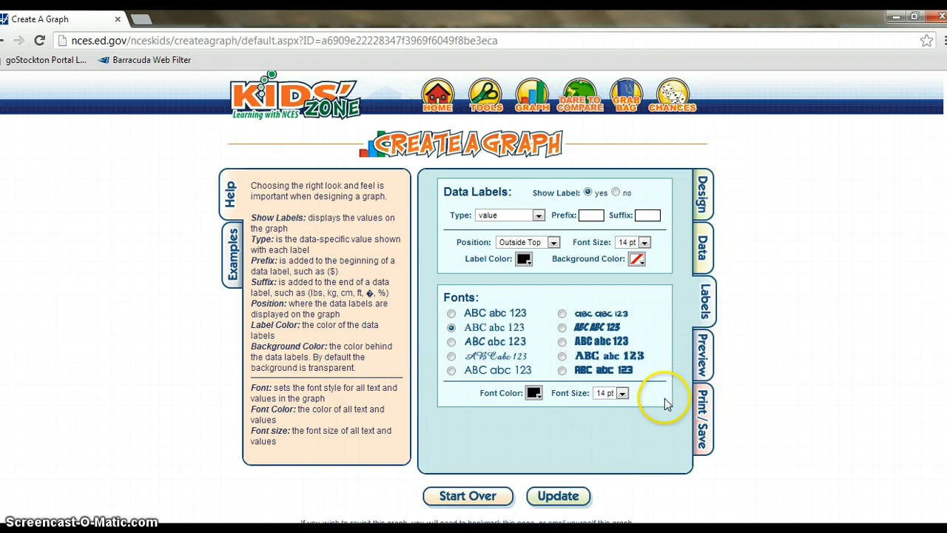
Preview the finished graph and bring up its print, download and email options.
left_click(702, 354)
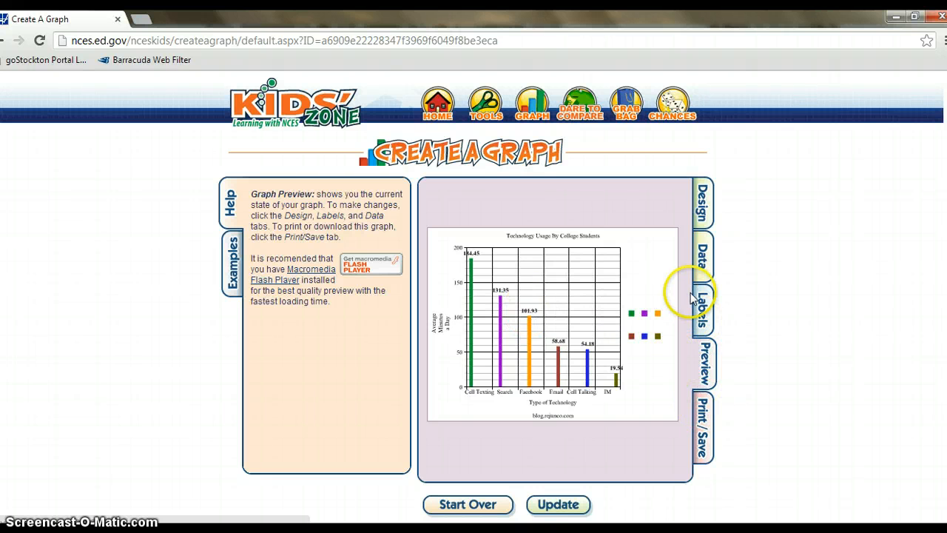
left_click(701, 420)
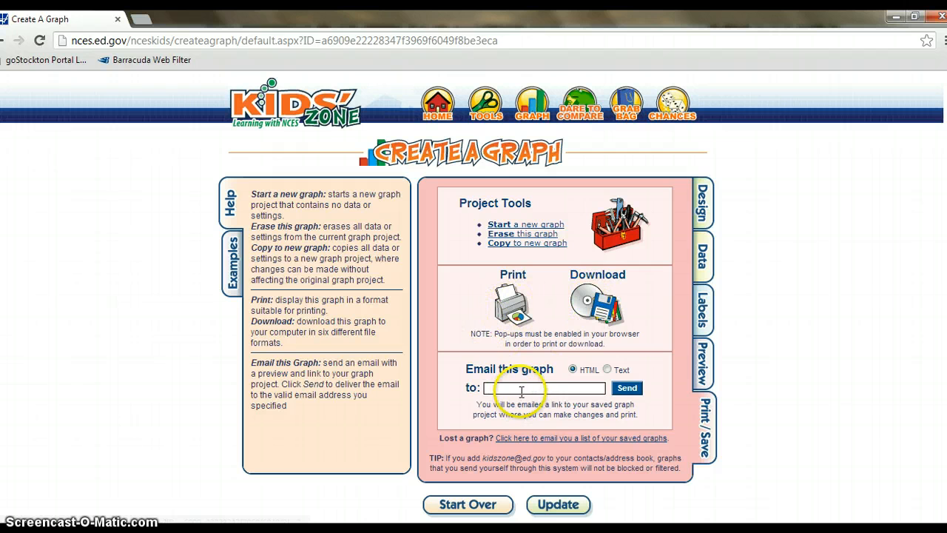
left_click(465, 506)
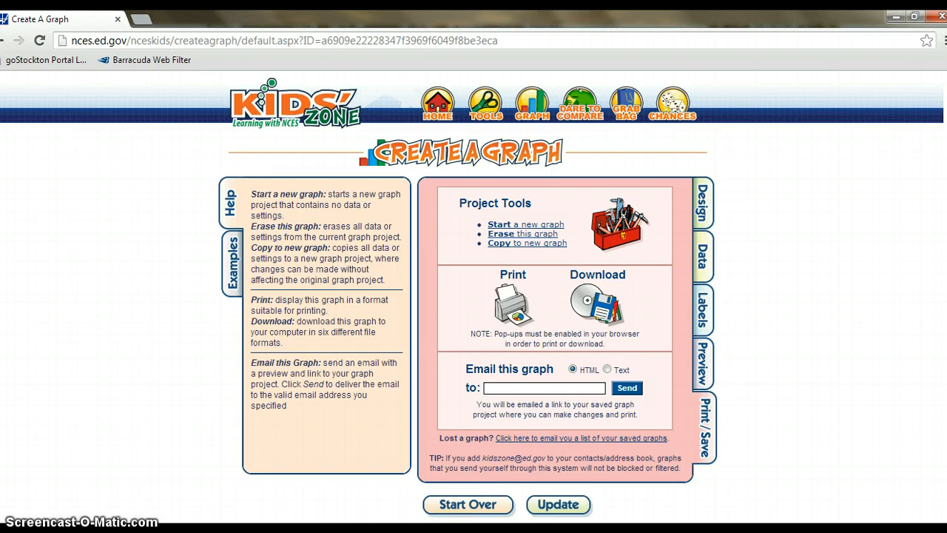